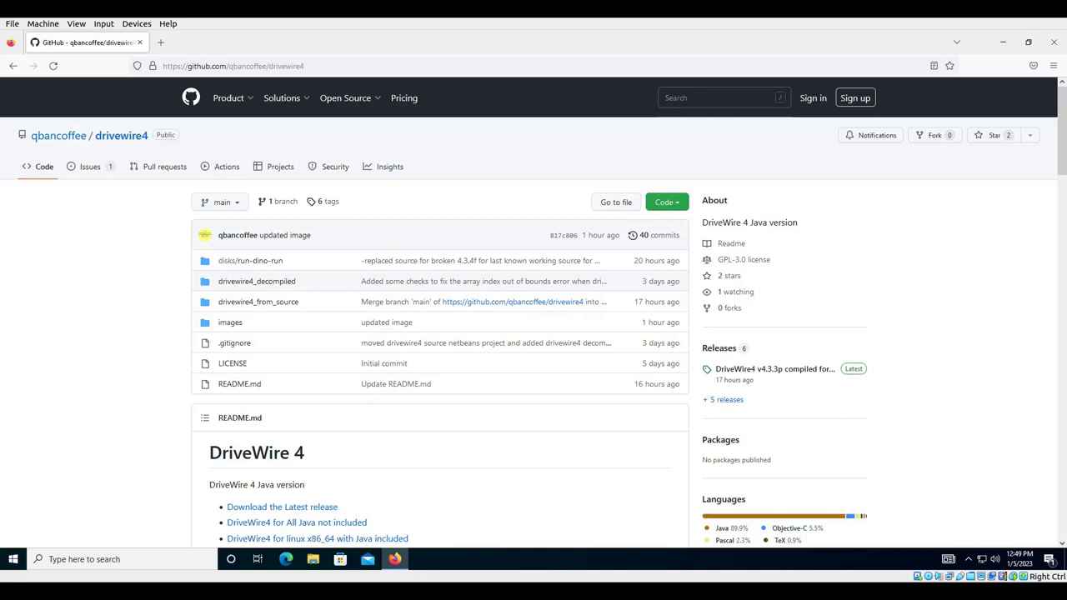
- Scroll the qbancoffee/drivewire4 page down to the README's per-platform download links
scroll(533, 333, "down", 2)
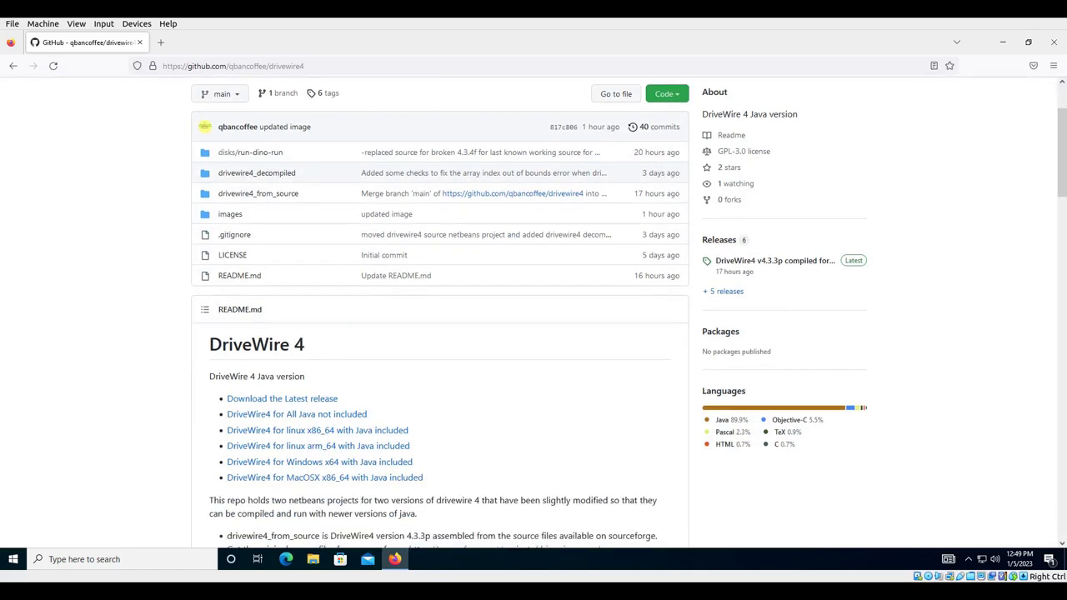
scroll(533, 333, "down", 1)
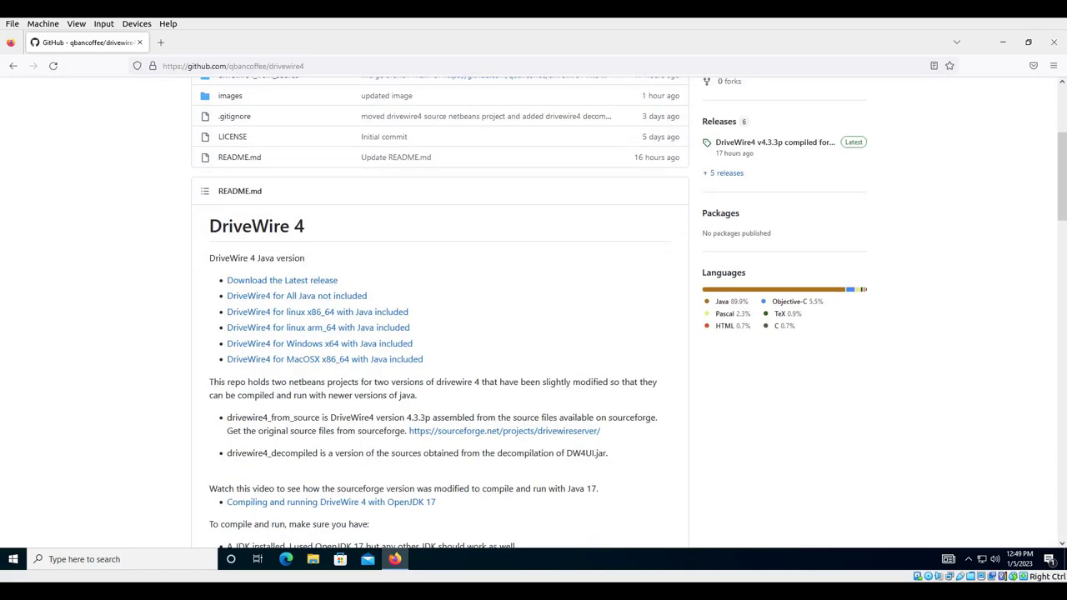
key("super")
type("c")
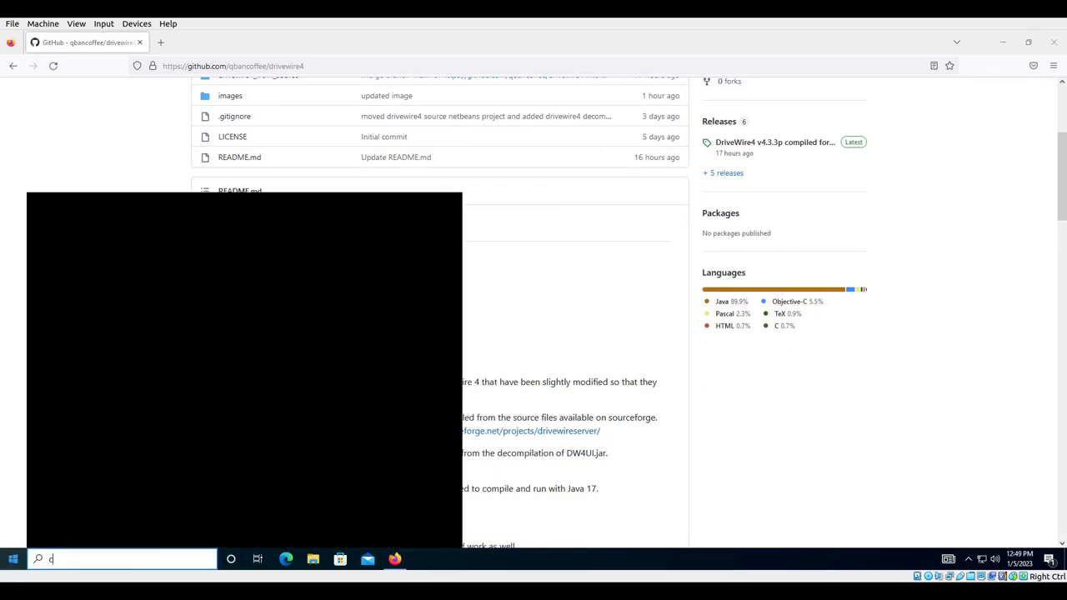
type("md")
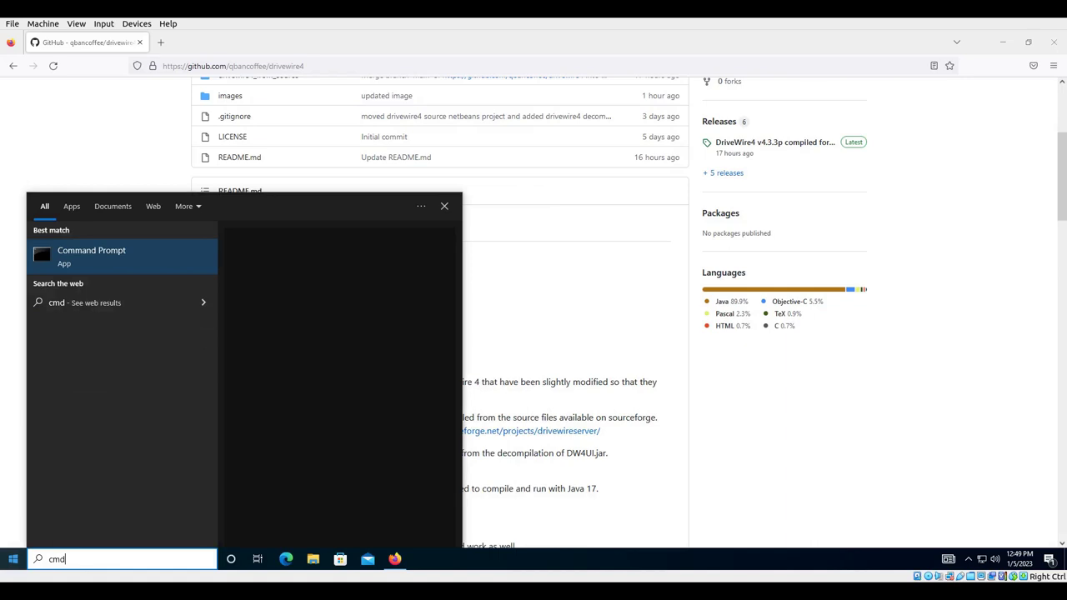
key("Return")
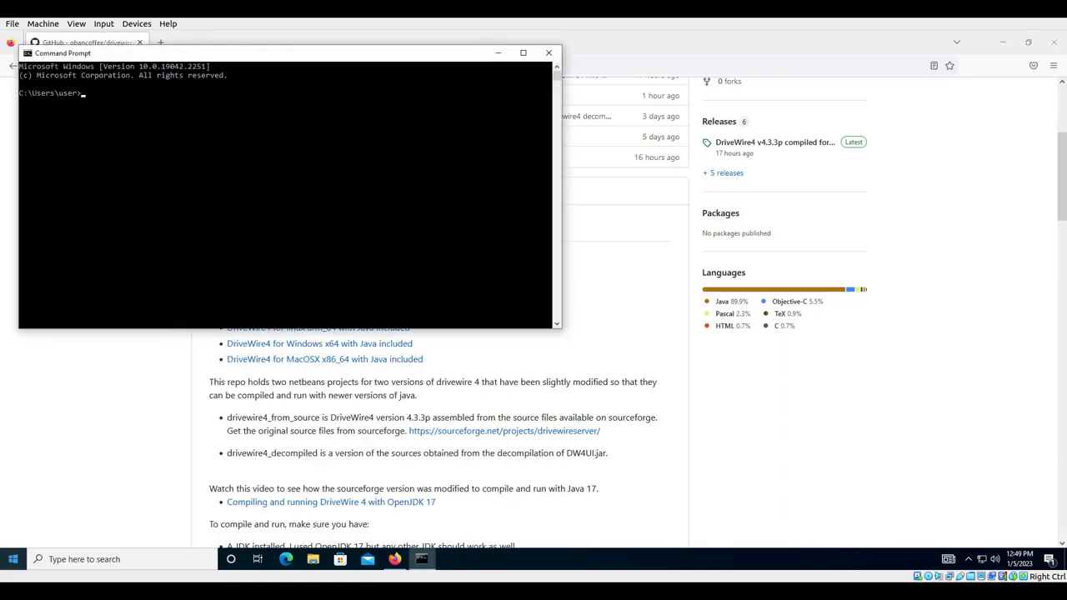
type("java")
key("Return")
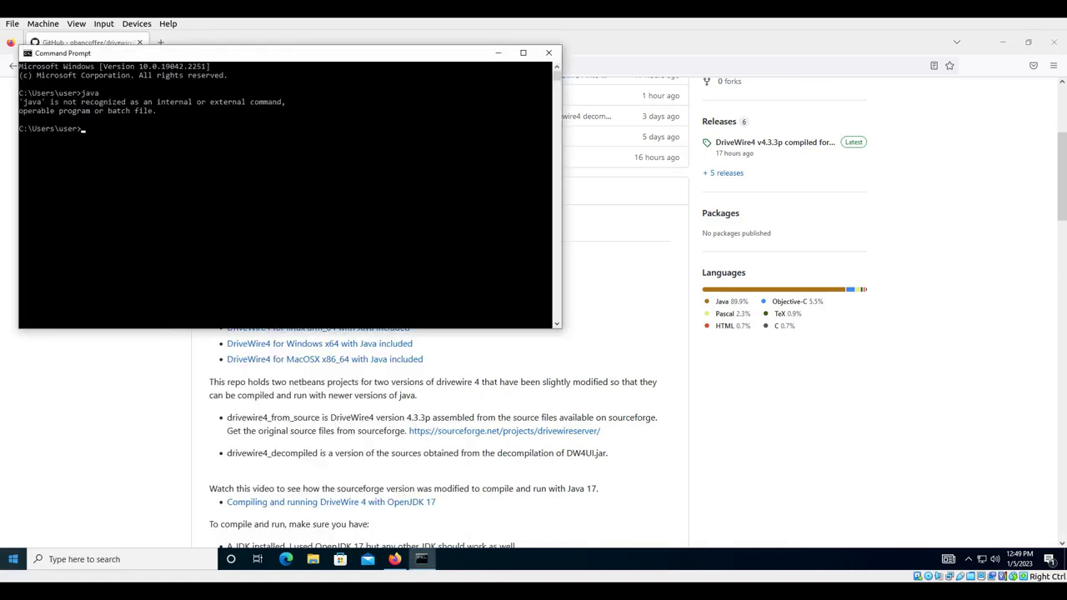
type("exit")
key("Return")
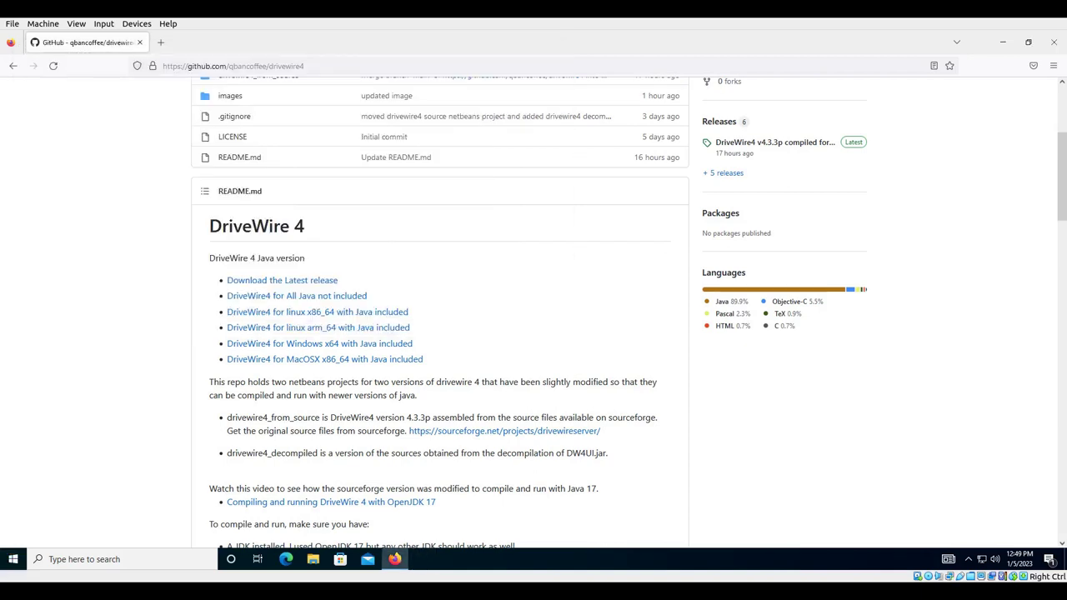
scroll(534, 312, "up", 5)
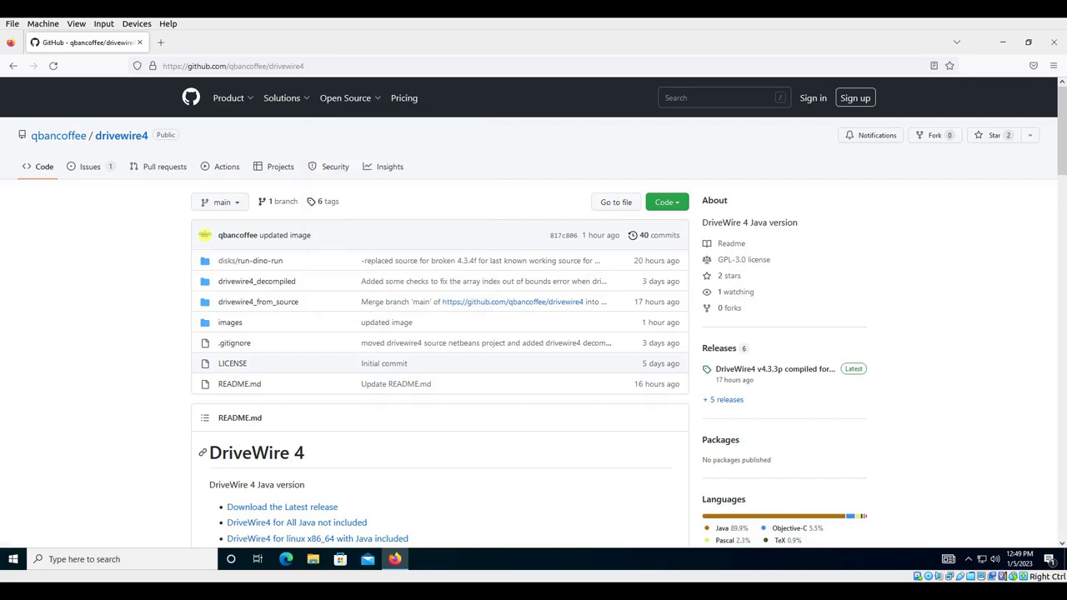
scroll(534, 312, "down", 3)
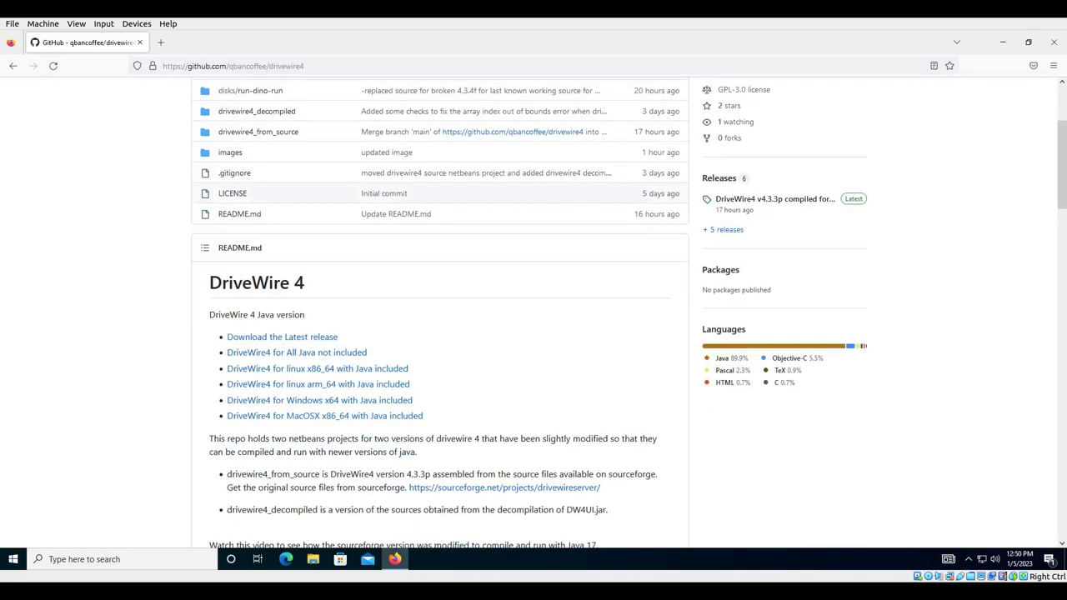
scroll(534, 313, "down", 3)
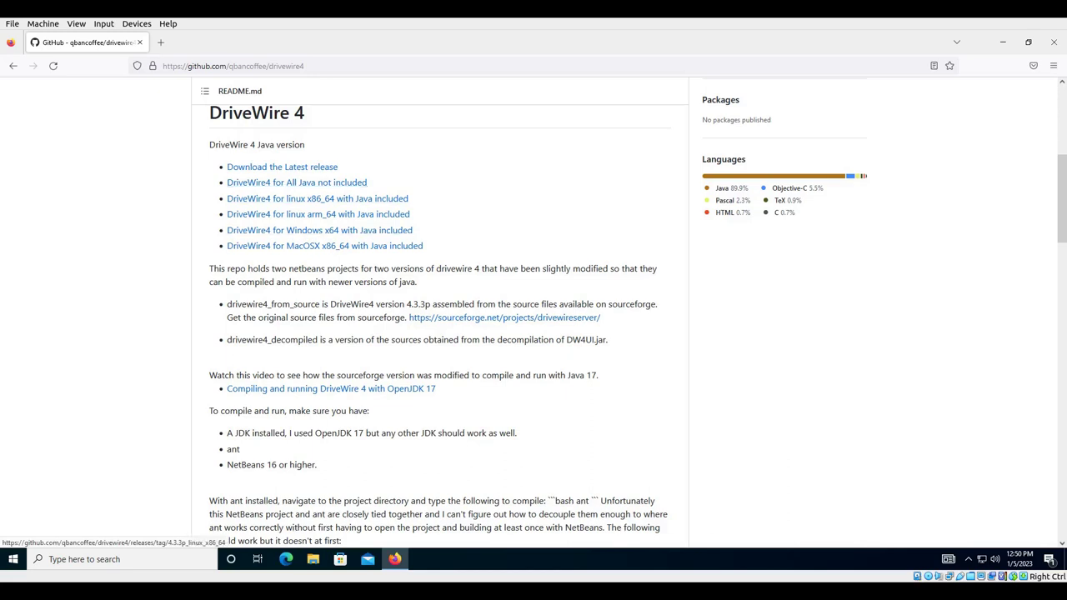
- Download drivewire4_java17_windows_x64.zip from the 'Windows x64 with Java included' release and show it in its folder
left_click(320, 230)
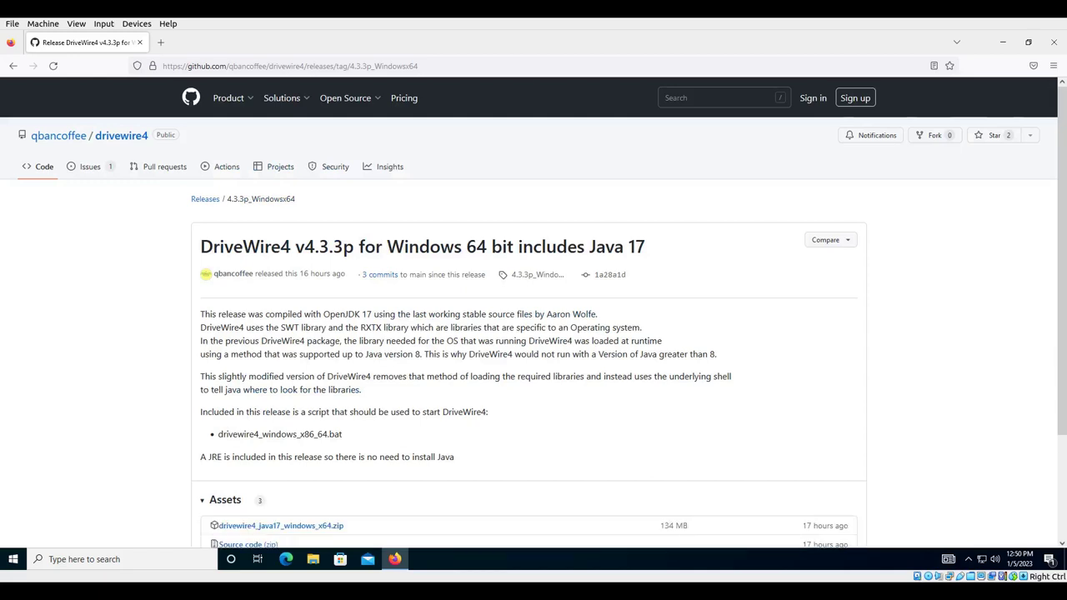
scroll(533, 314, "down", 3)
scroll(533, 314, "down", 1)
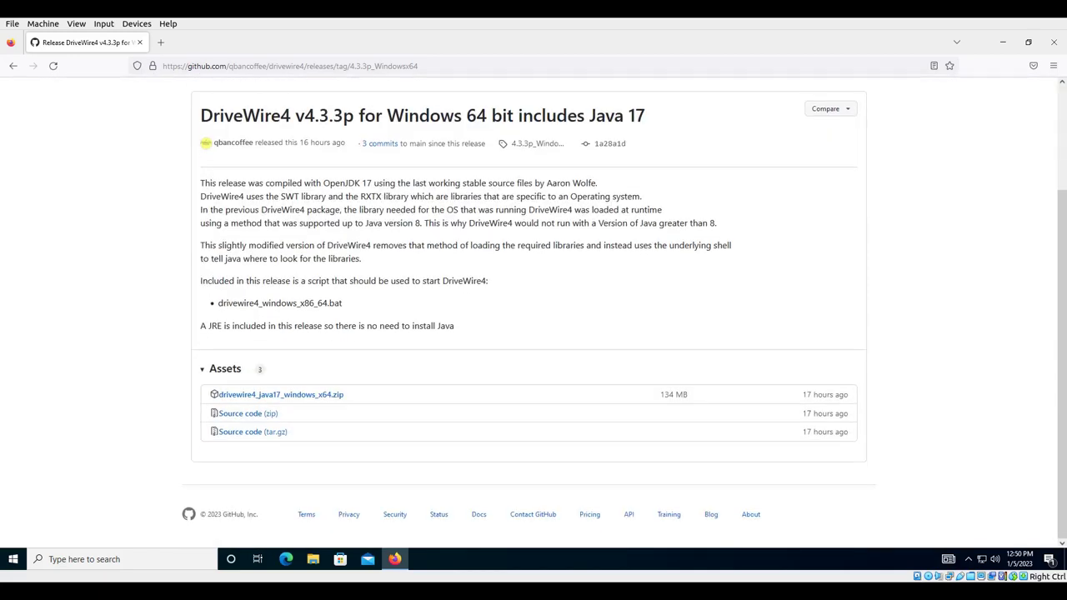
left_click(281, 394)
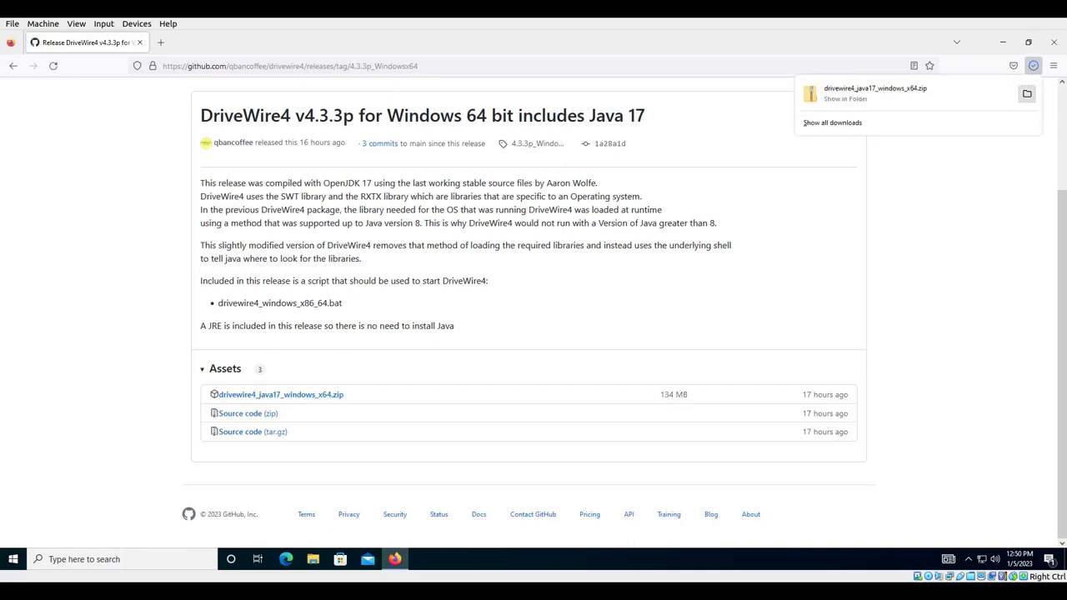
key("Escape")
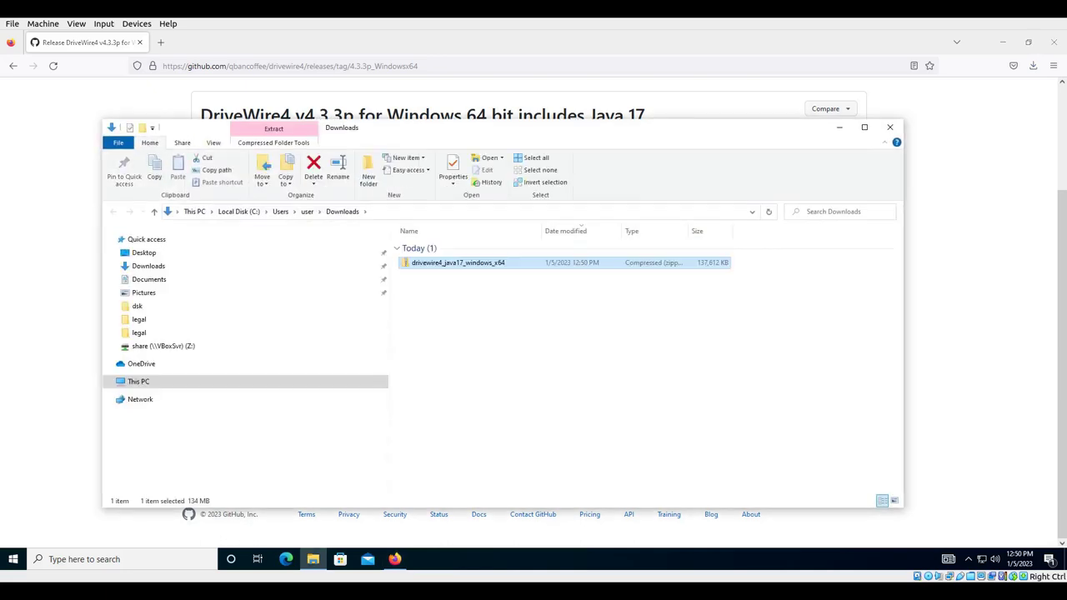
- Extract the zip into its suggested Downloads subfolder and open the drivewire4_java17_windows_x64 folder
right_click(467, 265)
left_click(500, 317)
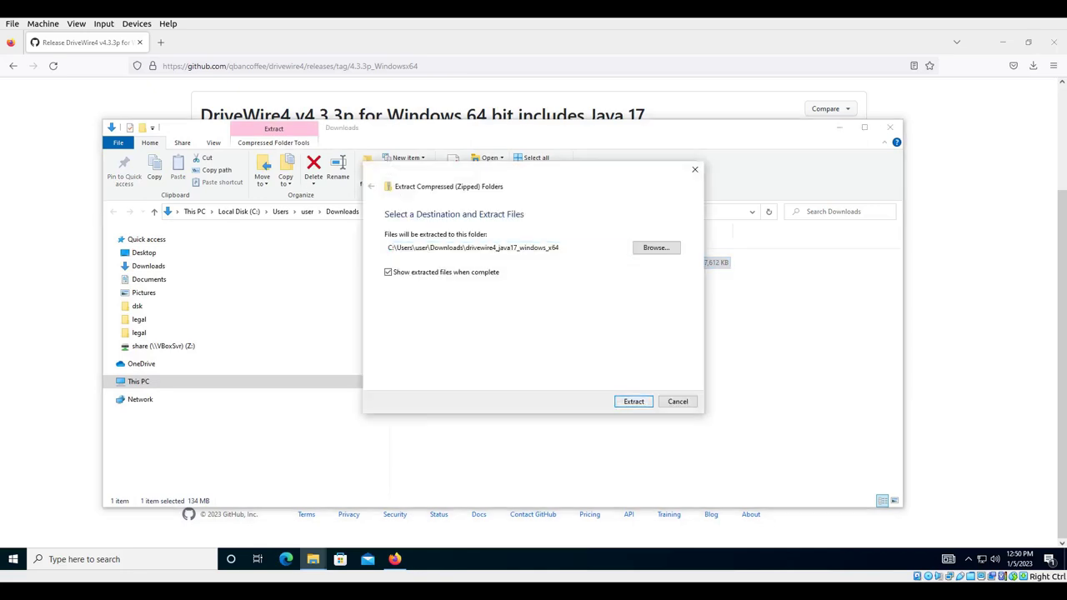
key("Return")
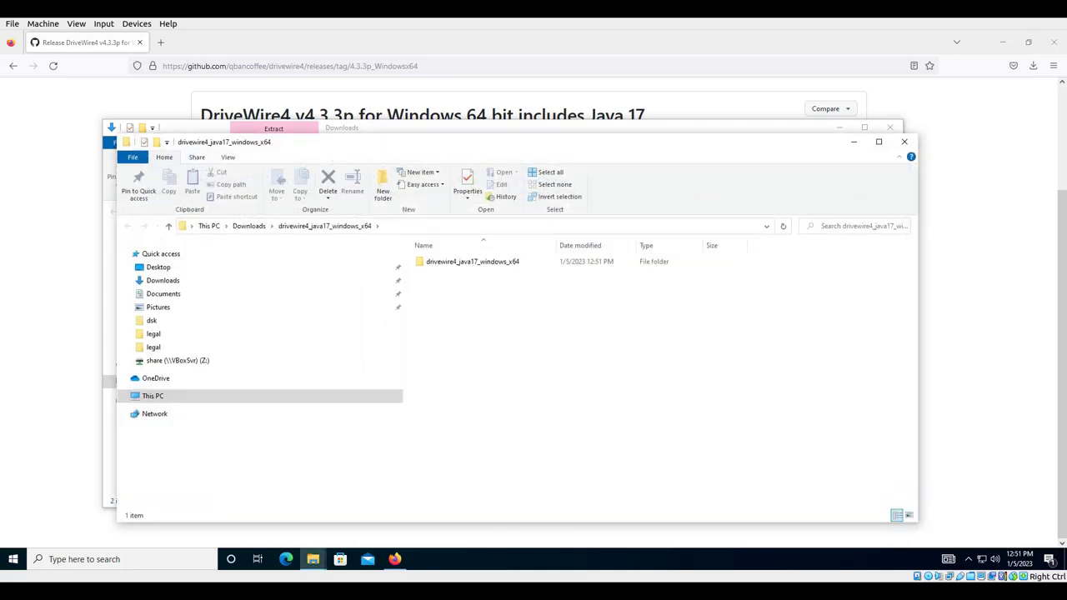
left_click(471, 261)
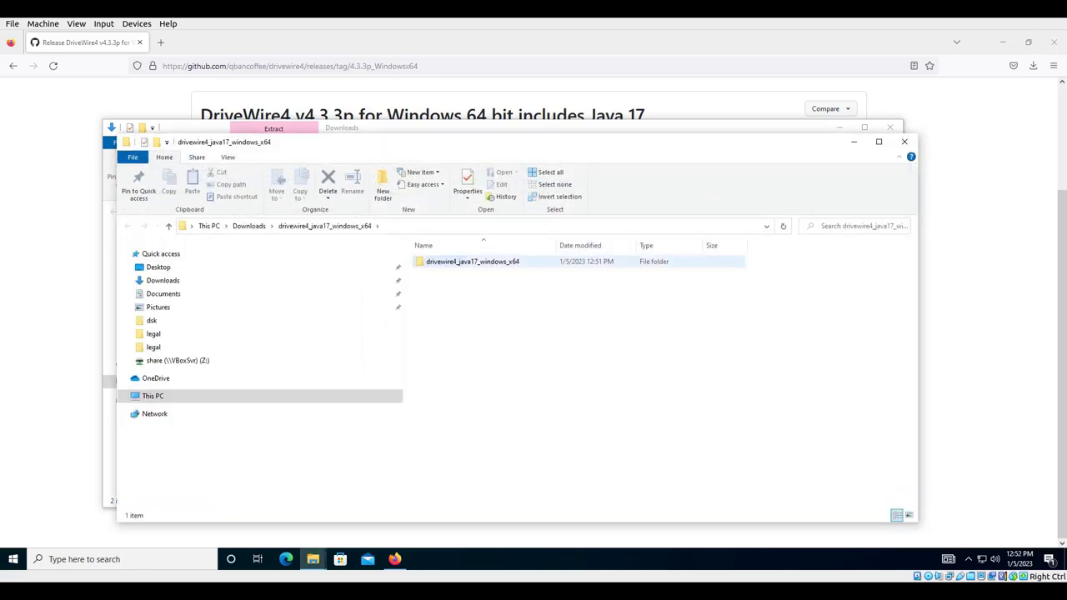
key("Return")
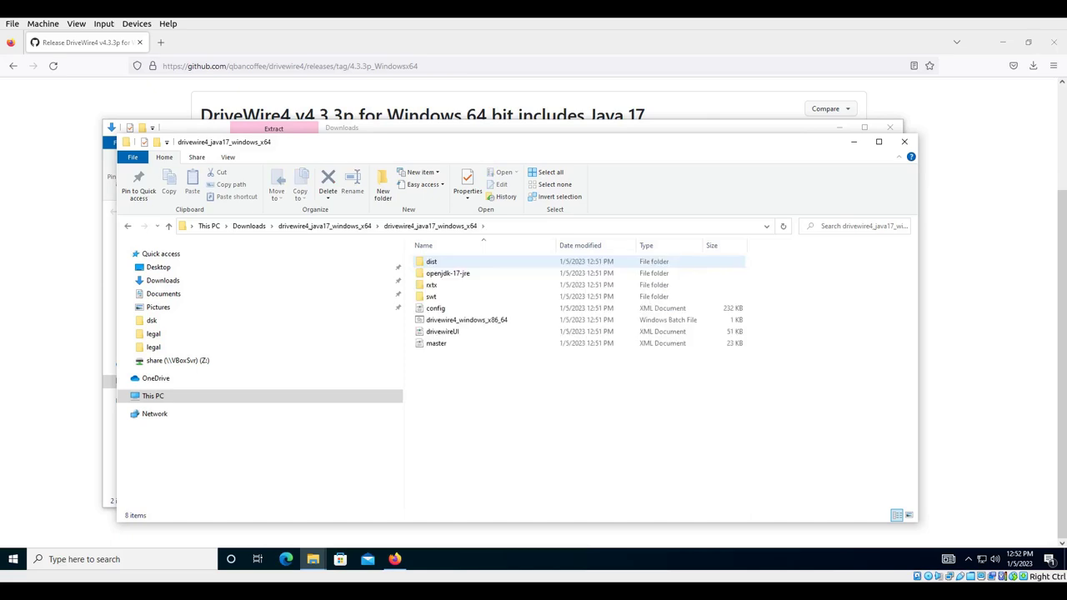
- Run drivewire4_windows_x86_64.bat, keeping its name unchanged, to bring up the security warning
left_click(466, 319)
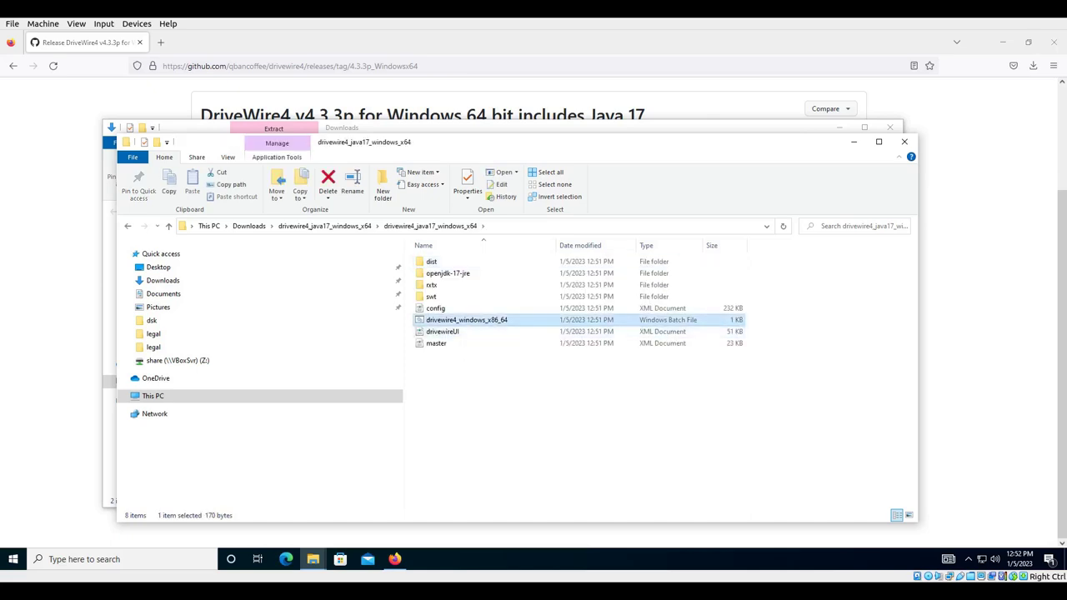
left_click(493, 319)
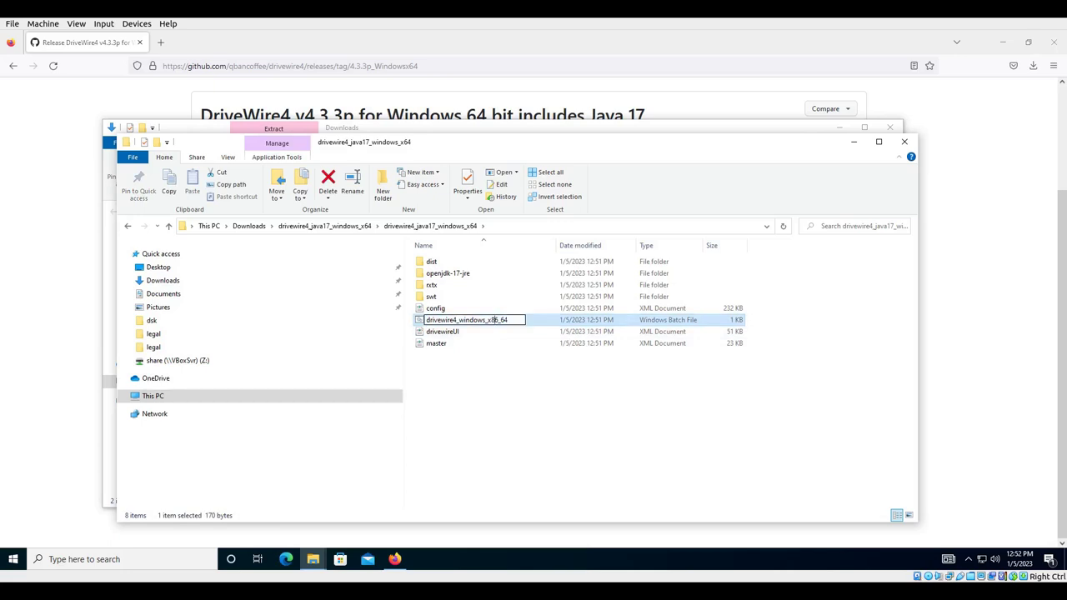
key("Return")
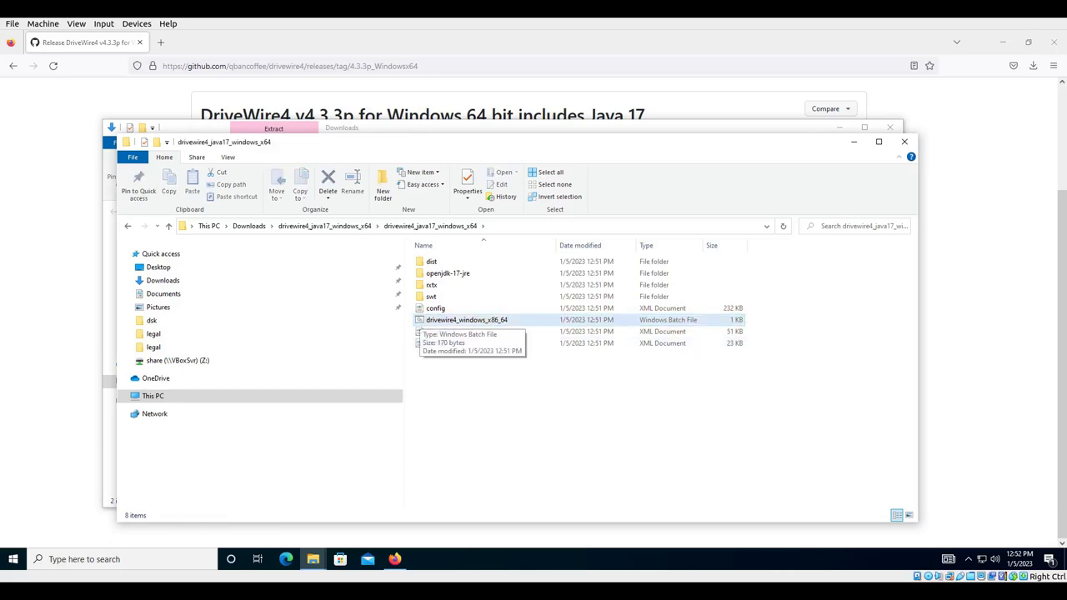
left_click(493, 320)
key("Return")
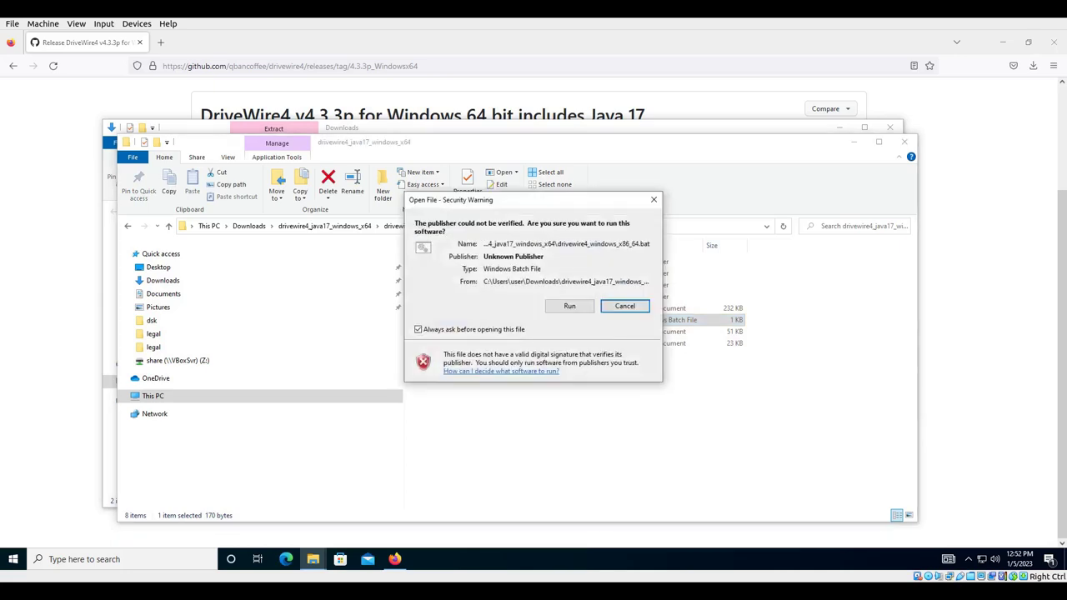
- Allow the unverified batch file to run, starting DriveWire 4 with empty drives 0–15
key("Return")
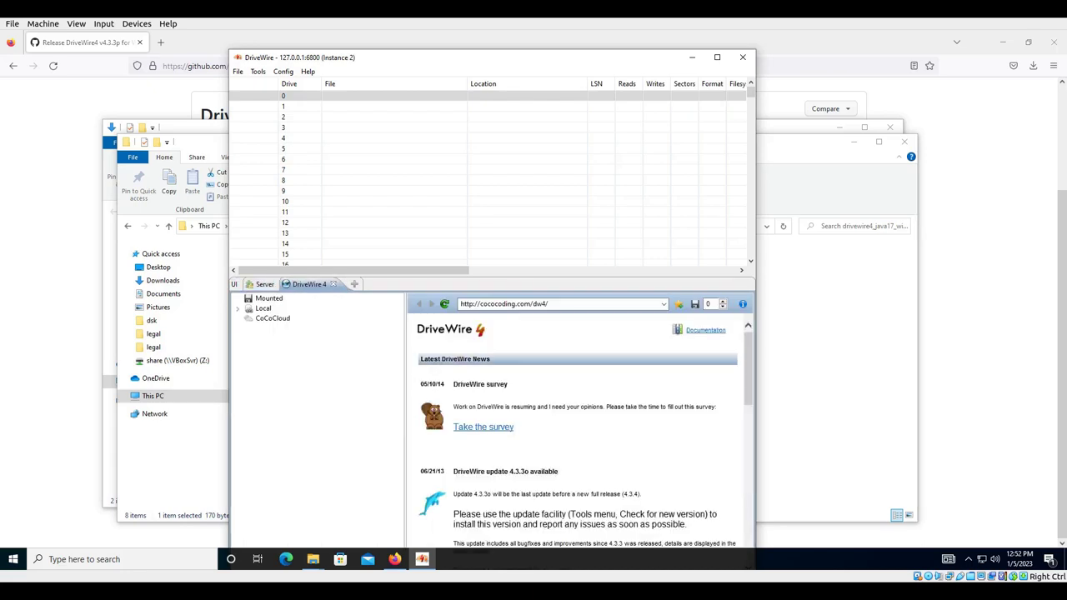
scroll(576, 433, "down", 6)
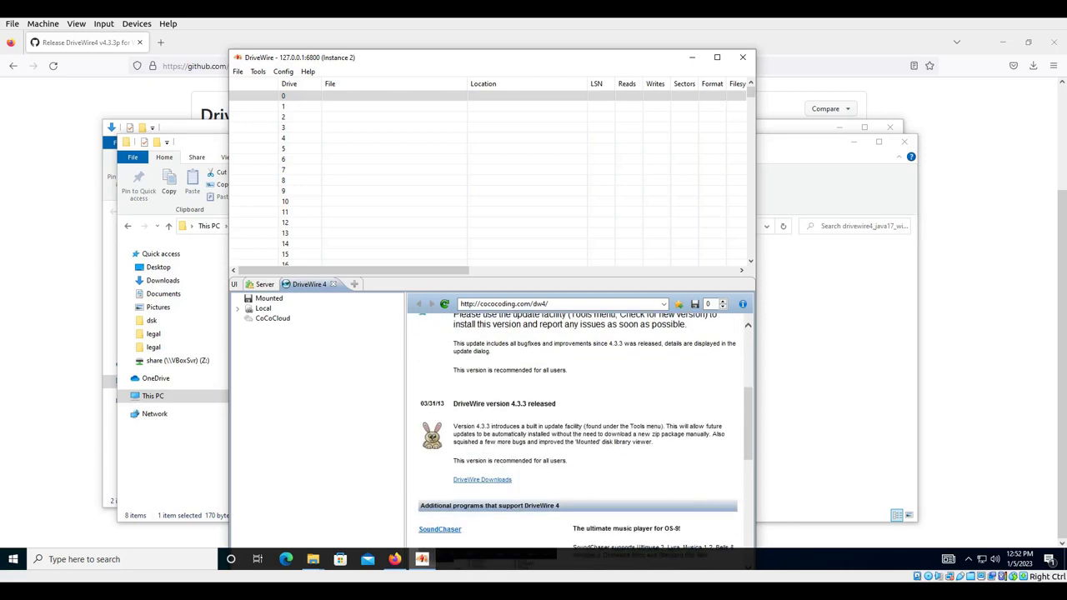
scroll(576, 434, "up", 5)
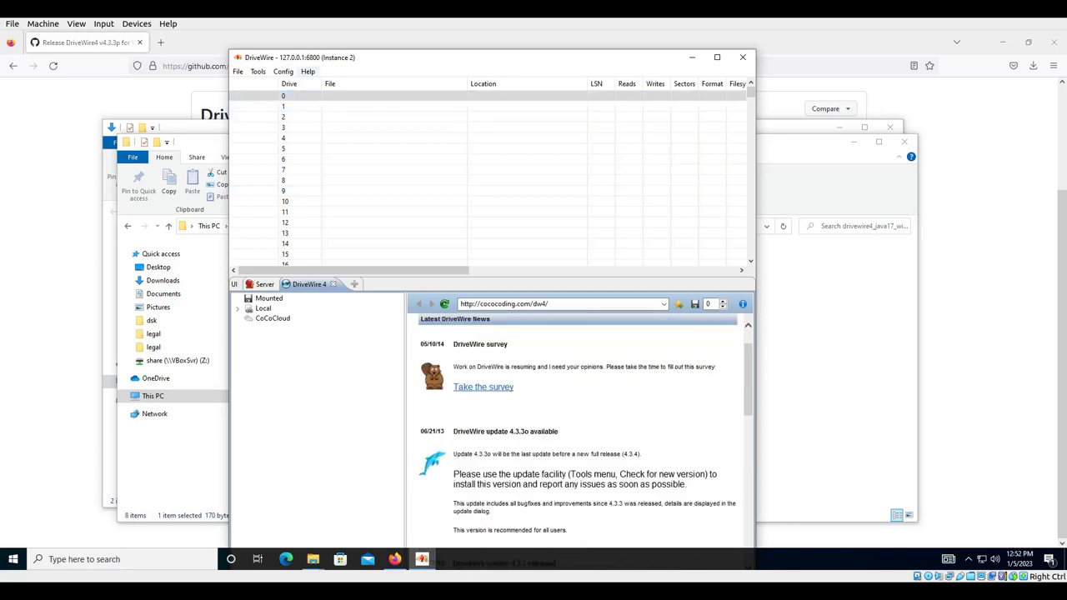
left_click(284, 72)
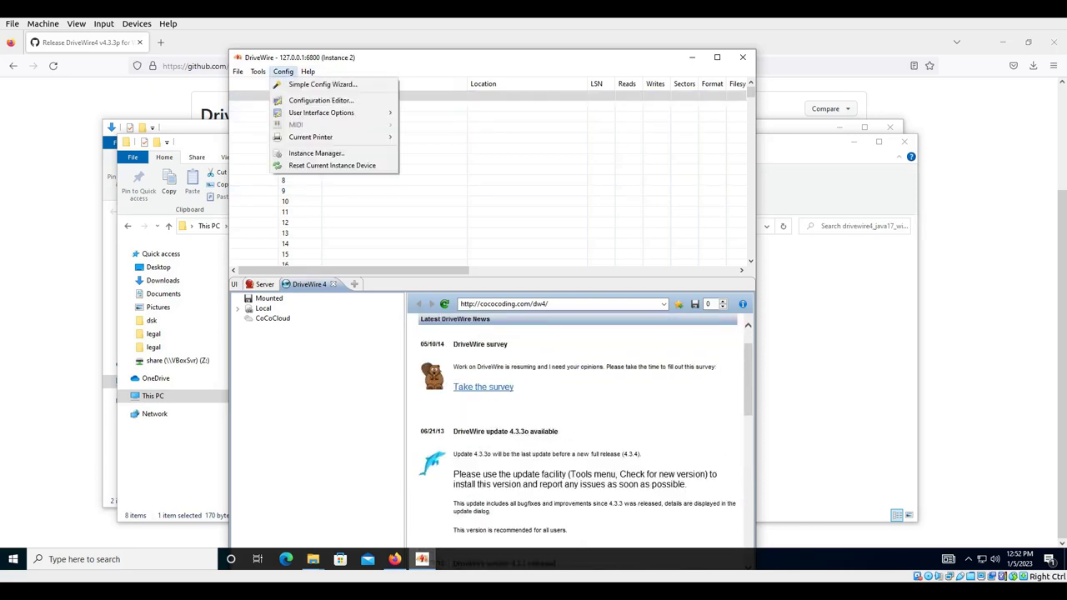
key("Escape")
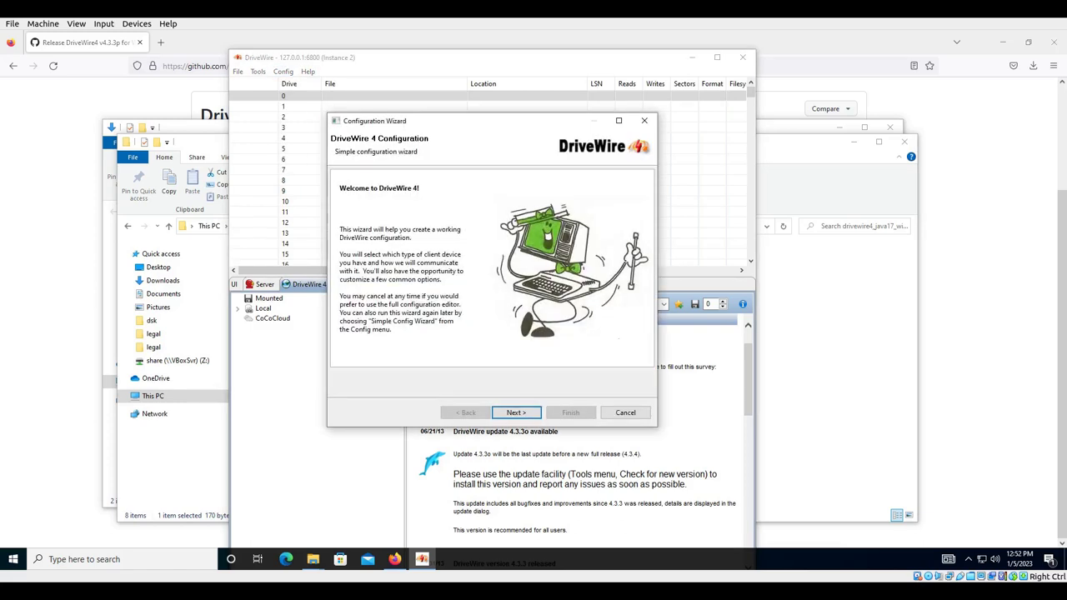
key("Return")
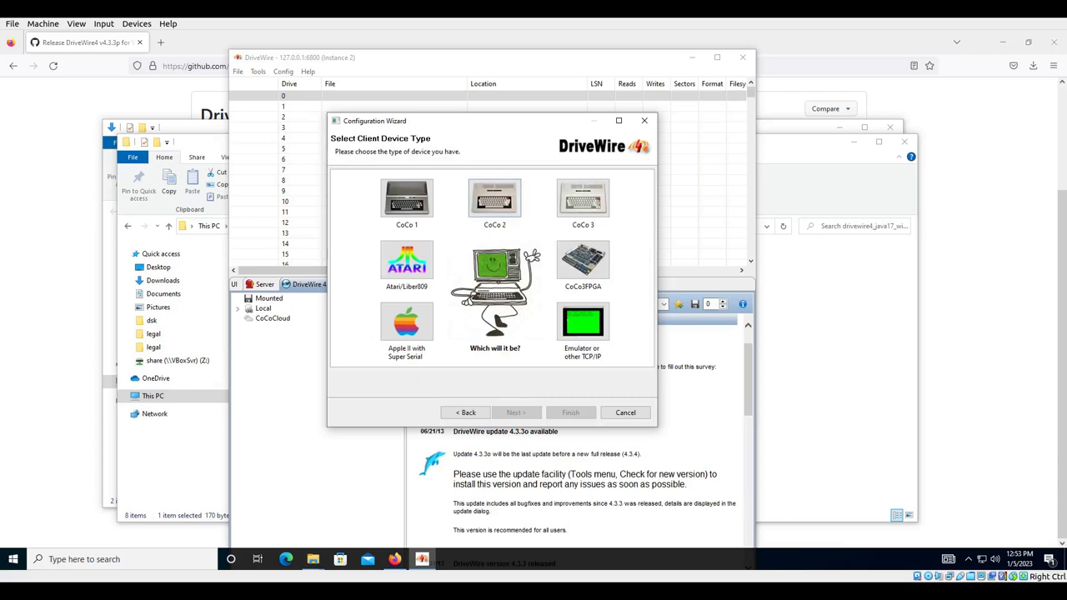
left_click(494, 200)
left_click(516, 412)
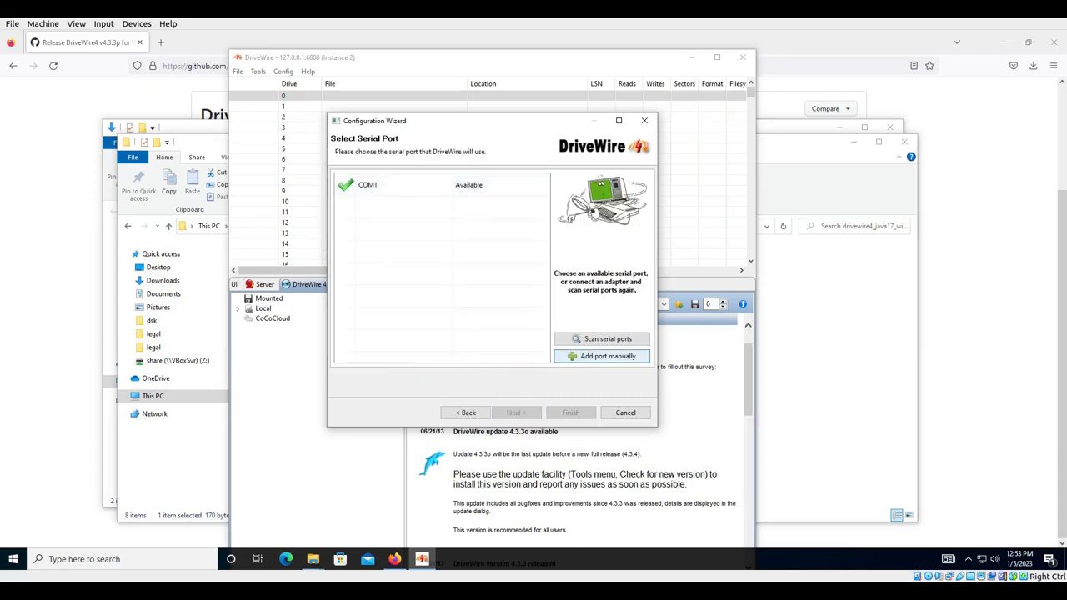
left_click(625, 413)
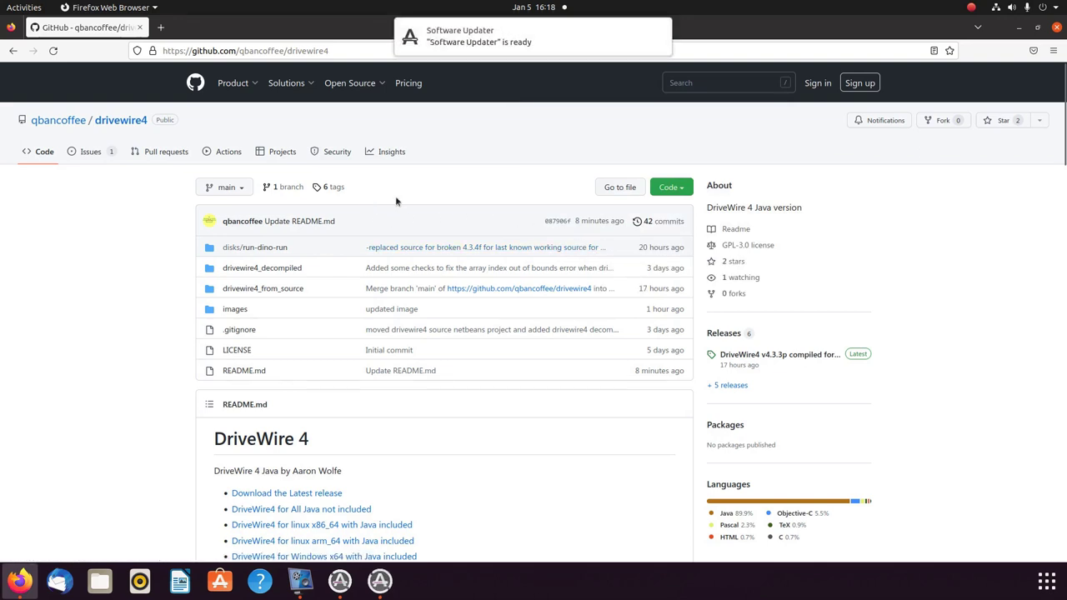
- Download the 138 MB drivewire4_java17_linux_x86_64.zip from the v4.3.3p Linux release and show it in its folder
scroll(162, 274, "down", 3)
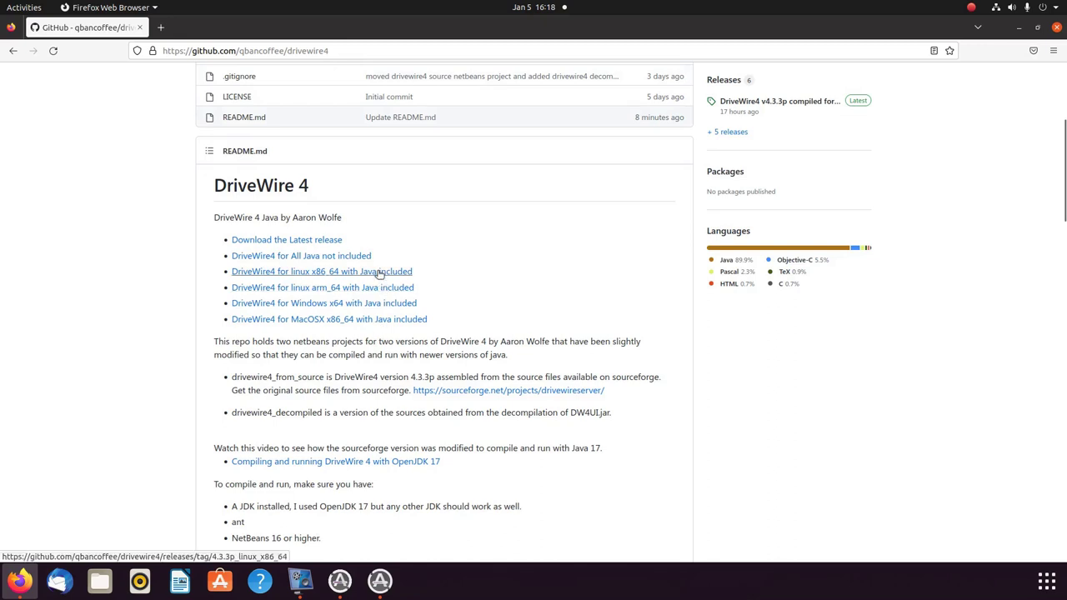
left_click(378, 273)
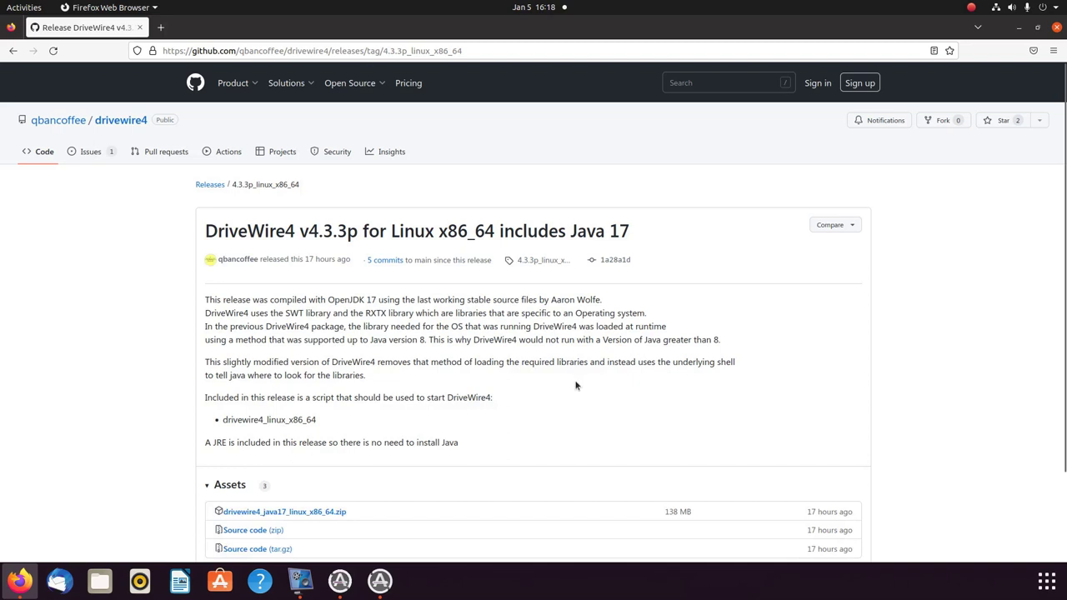
scroll(575, 385, "down", 3)
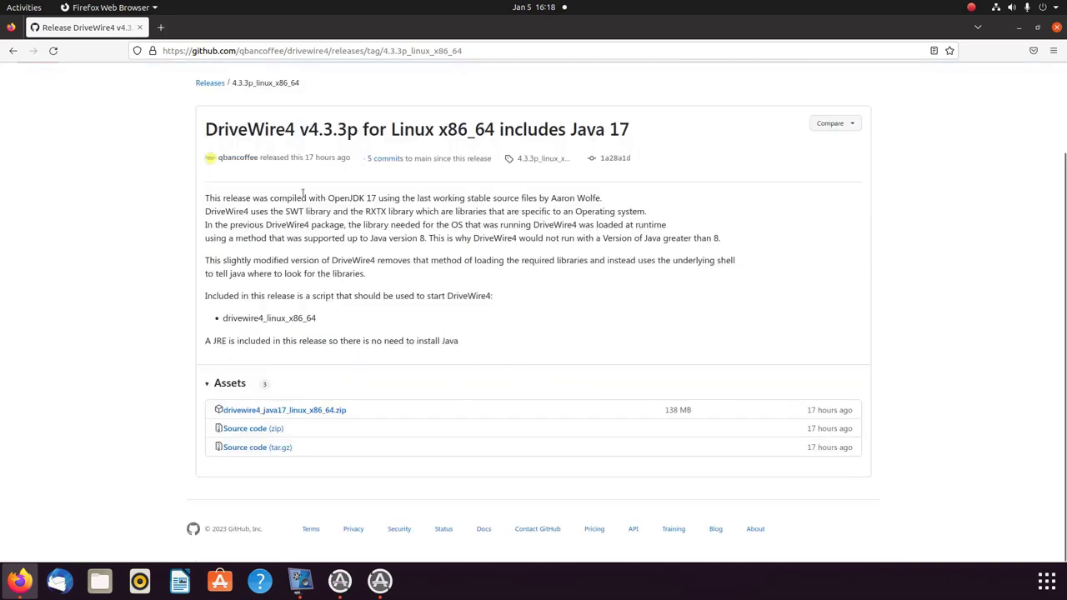
left_click_drag(316, 320, 227, 321)
left_click(343, 329)
left_click(342, 414)
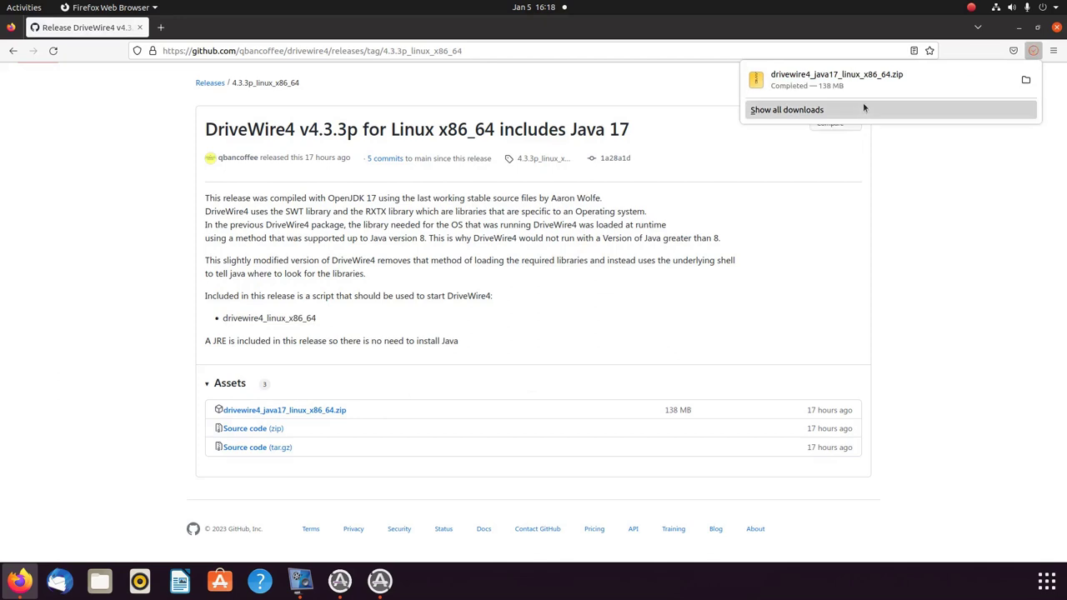
left_click(1025, 81)
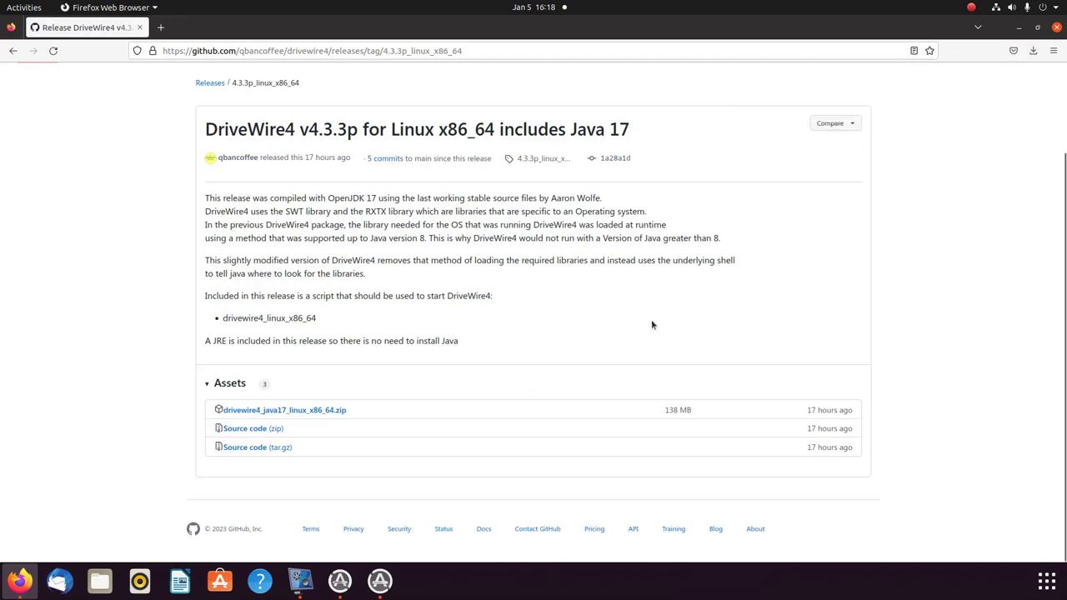
- Extract the zip here, open the new folder, and read the drivewire4_linux_x86_64 script in Text Editor
right_click(269, 102)
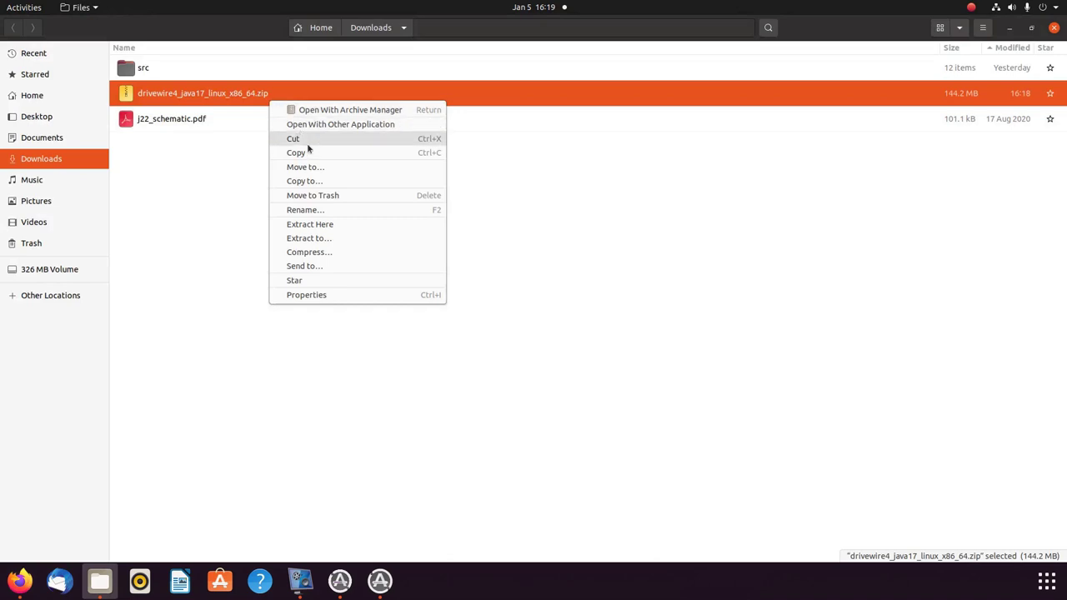
left_click(315, 223)
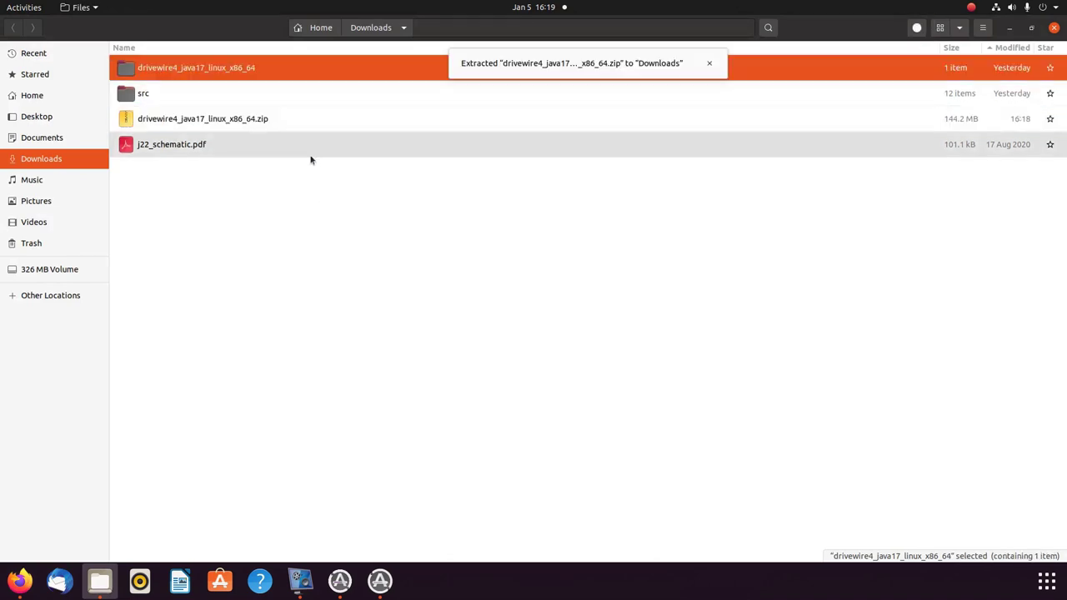
double_click(155, 73)
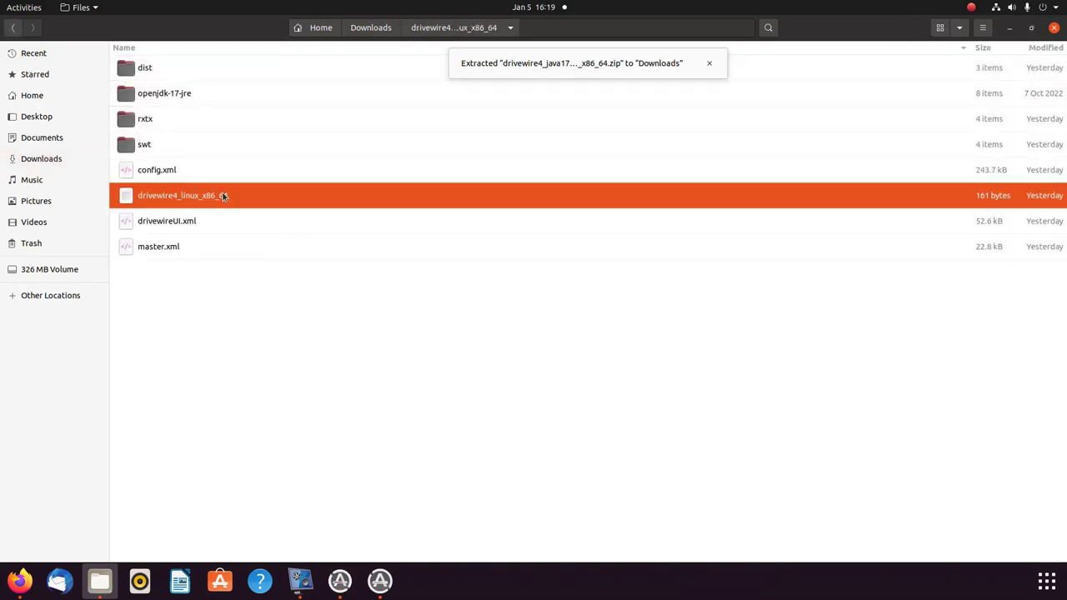
left_click(223, 196)
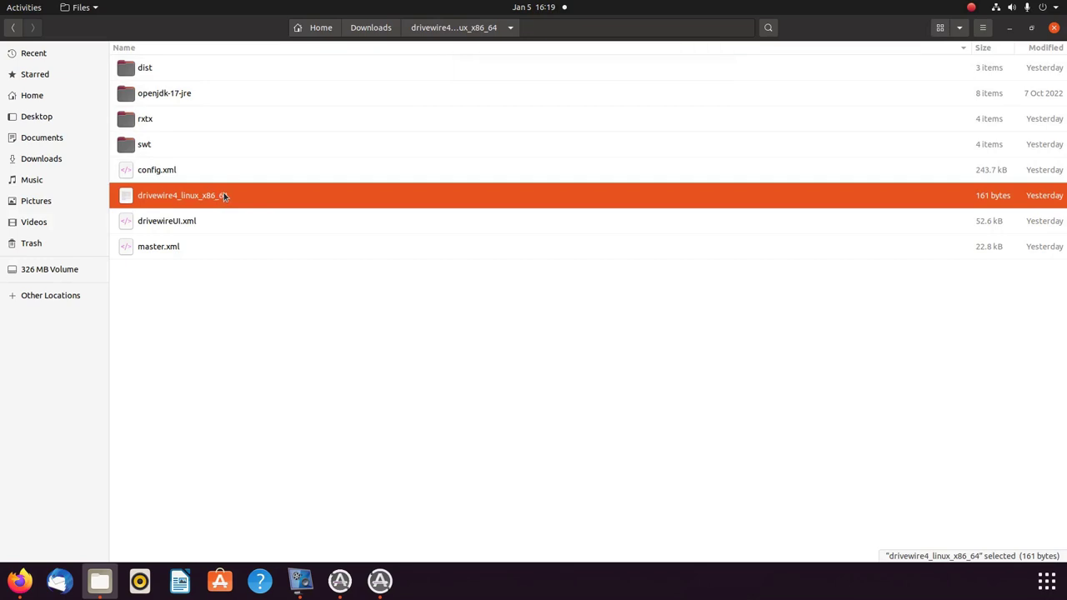
double_click(223, 195)
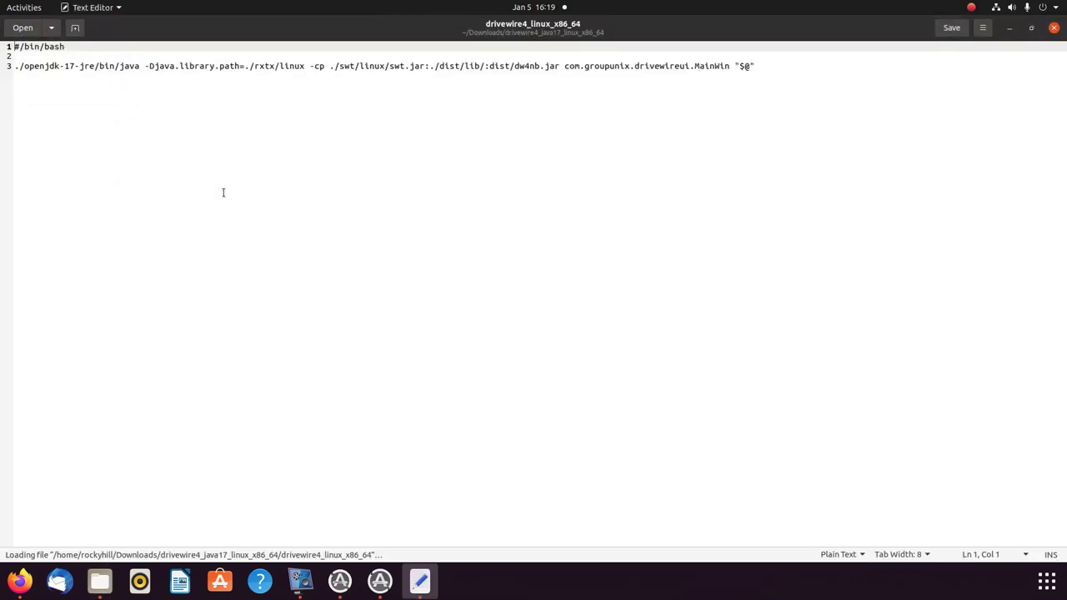
left_click(1053, 27)
- Open a terminal in the extracted folder and check the script's permissions with ls and ls -alh
left_click(304, 405)
right_click(310, 342)
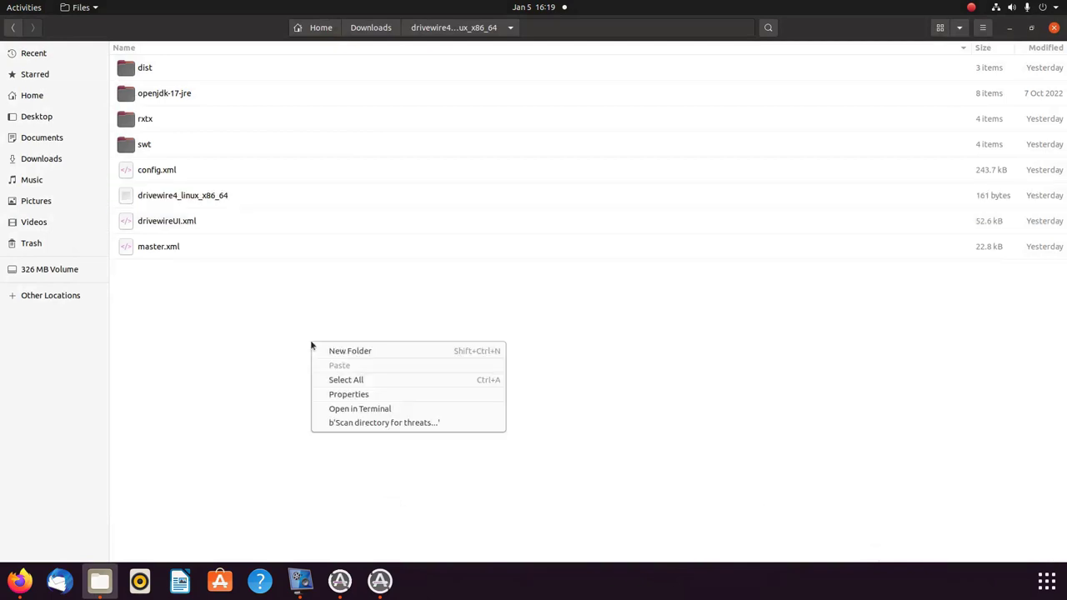
left_click(375, 407)
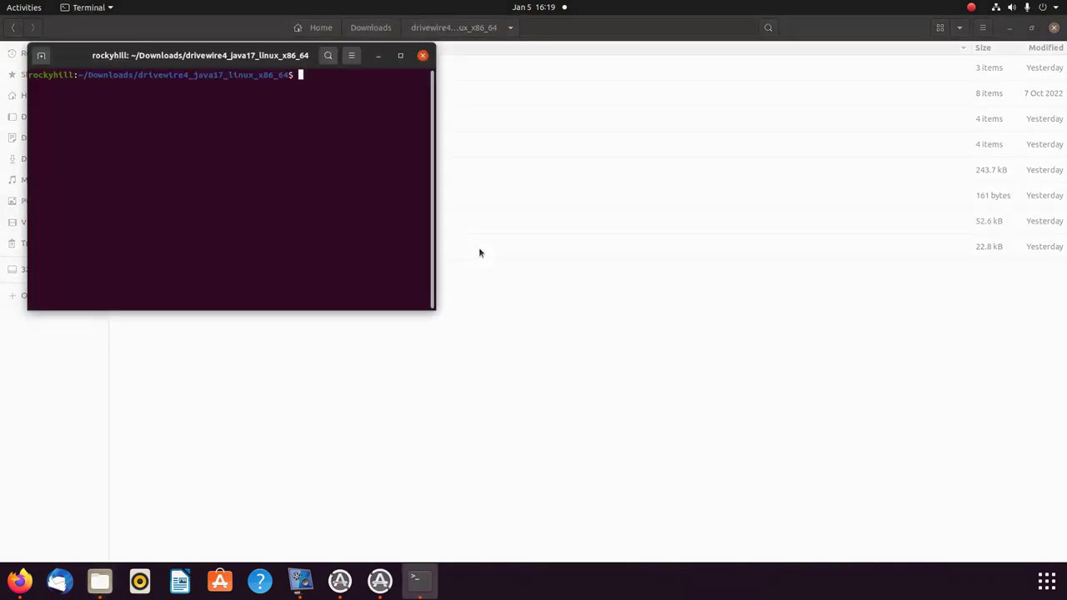
type("ls")
key("Return")
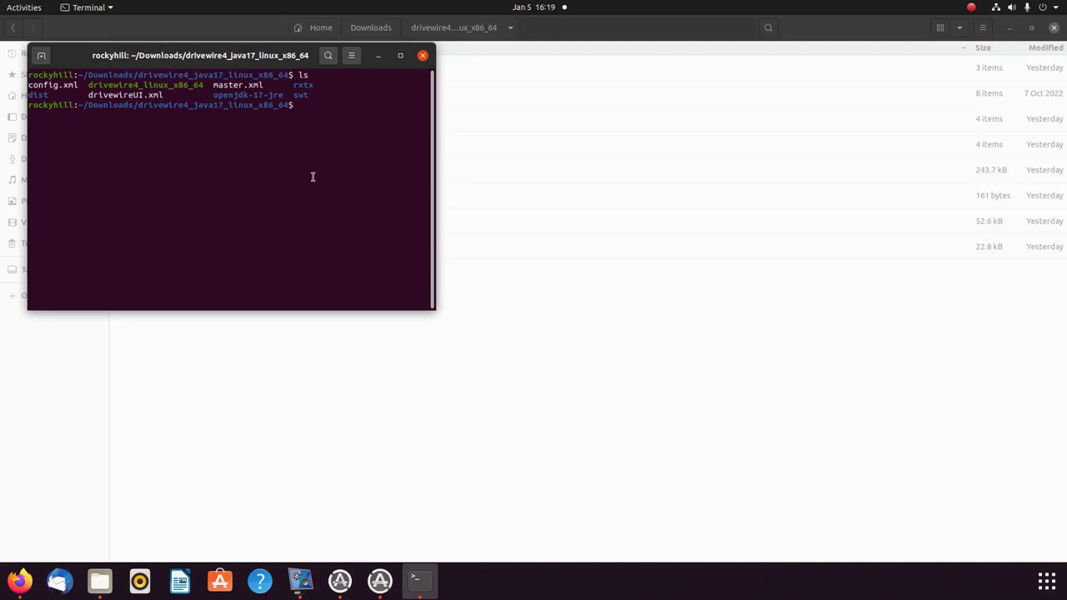
left_click_drag(207, 85, 89, 88)
left_click(190, 103)
type("ls -alh")
key("Return")
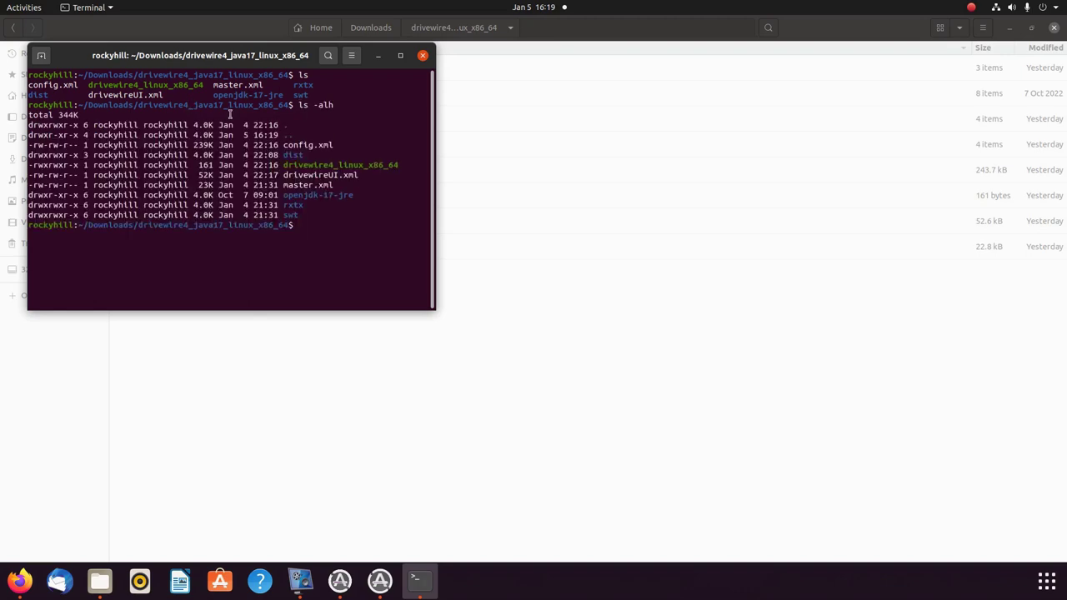
left_click_drag(71, 165, 78, 165)
left_click(350, 175)
left_click_drag(398, 165, 287, 165)
left_click(340, 210)
- Run chmod +x ./drivewire4_linux_x86_64 and confirm the execute permission with ll
type("chmod +x ./d")
key("Tab")
type("4")
key("Tab")
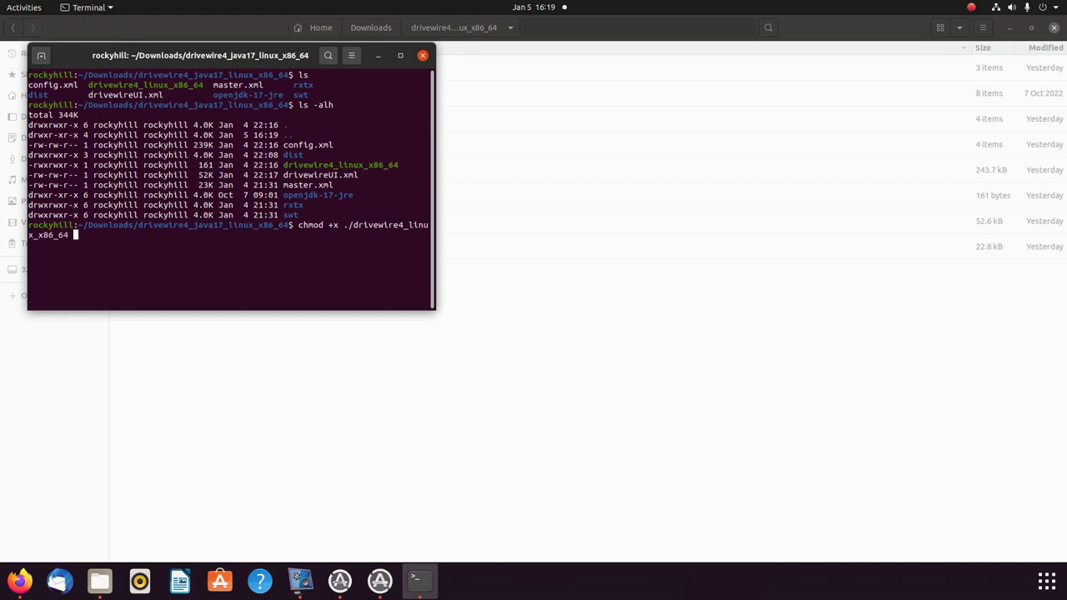
key("Return")
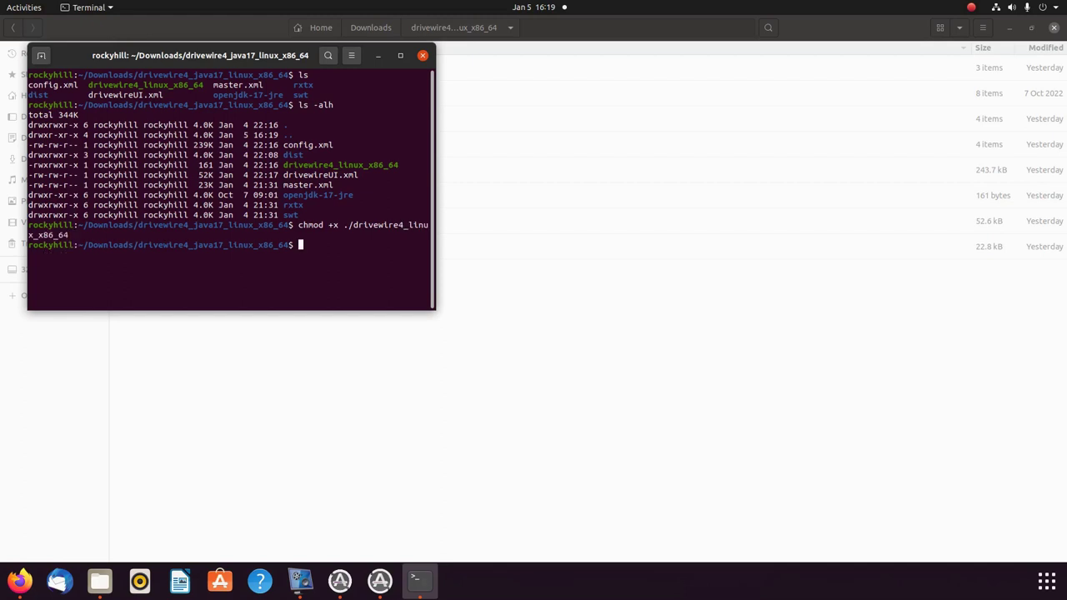
type("ll")
key("Return")
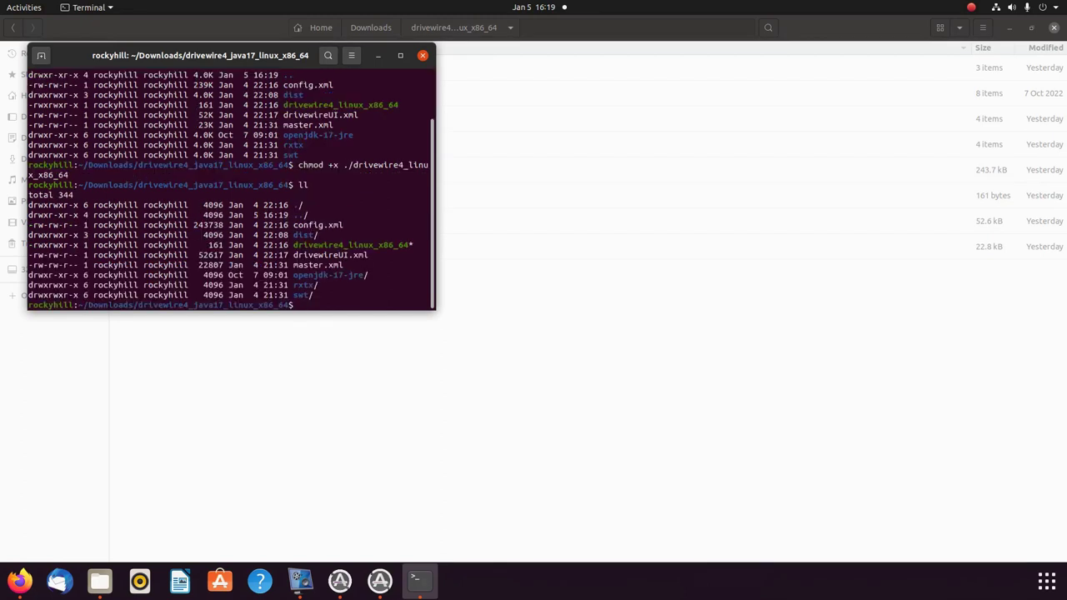
type("./drivewire4")
key("Tab")
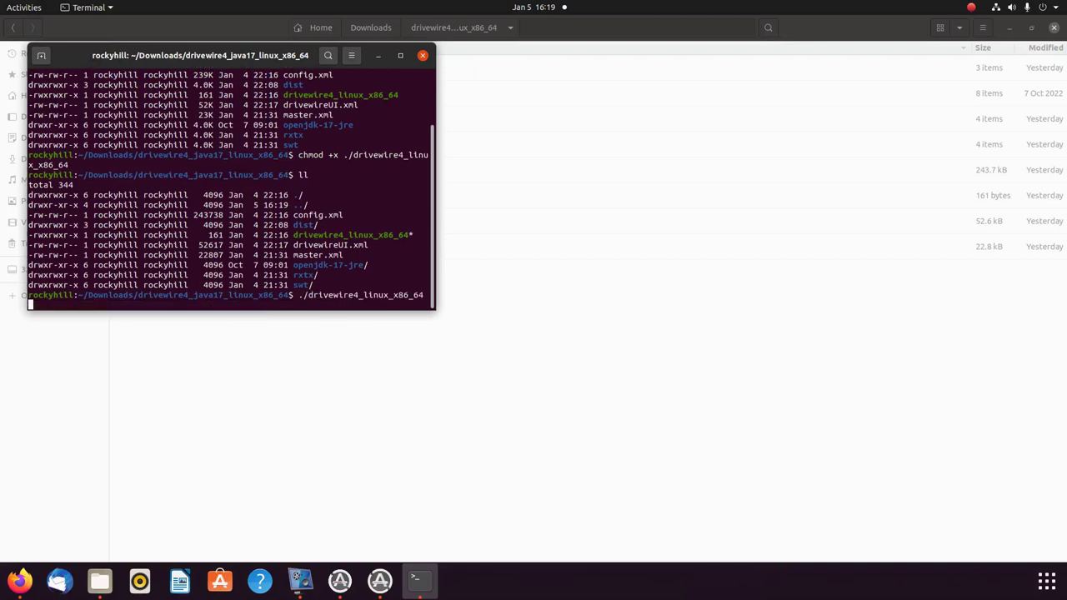
key("BackSpace")
key("BackSpace")
key("BackSpace")
key("BackSpace")
key("BackSpace")
key("BackSpace")
key("BackSpace")
key("BackSpace")
key("BackSpace")
key("BackSpace")
key("BackSpace")
key("BackSpace")
key("BackSpace")
key("BackSpace")
key("BackSpace")
key("BackSpace")
key("BackSpace")
key("BackSpace")
key("BackSpace")
key("BackSpace")
- Launch ./drivewire4_linux_x86_64, then view the DriveWire 4 disk panel and the Server statistics and log
type("./dri")
key("Tab")
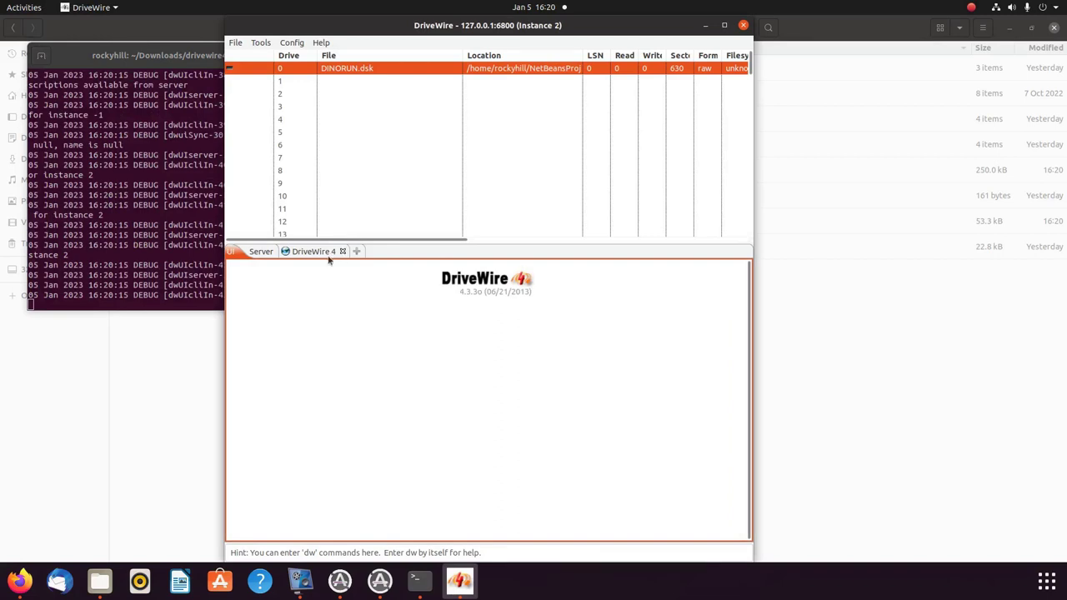
left_click(316, 251)
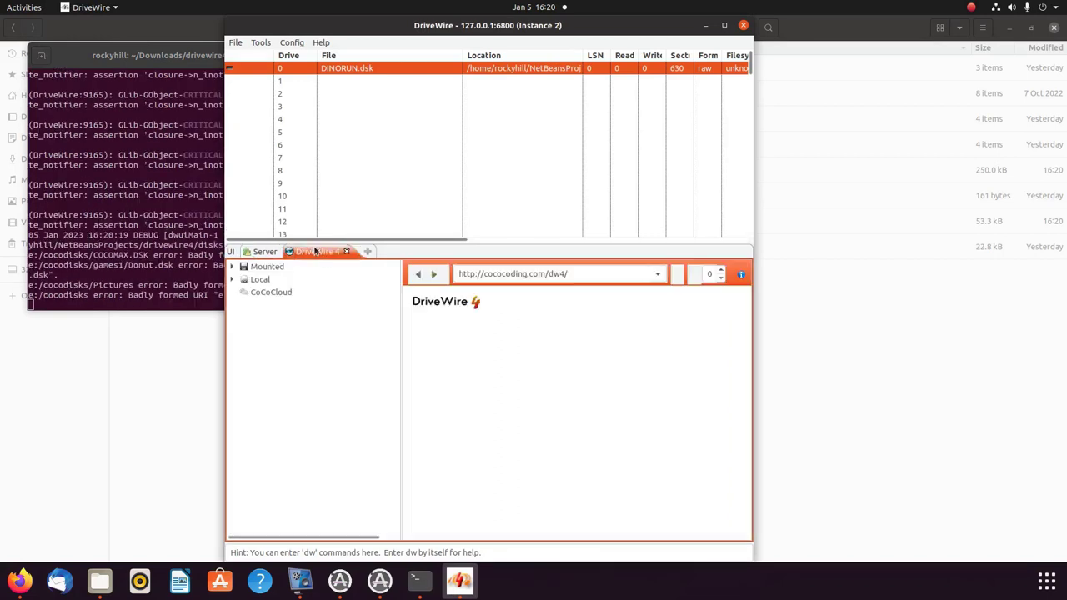
left_click(267, 252)
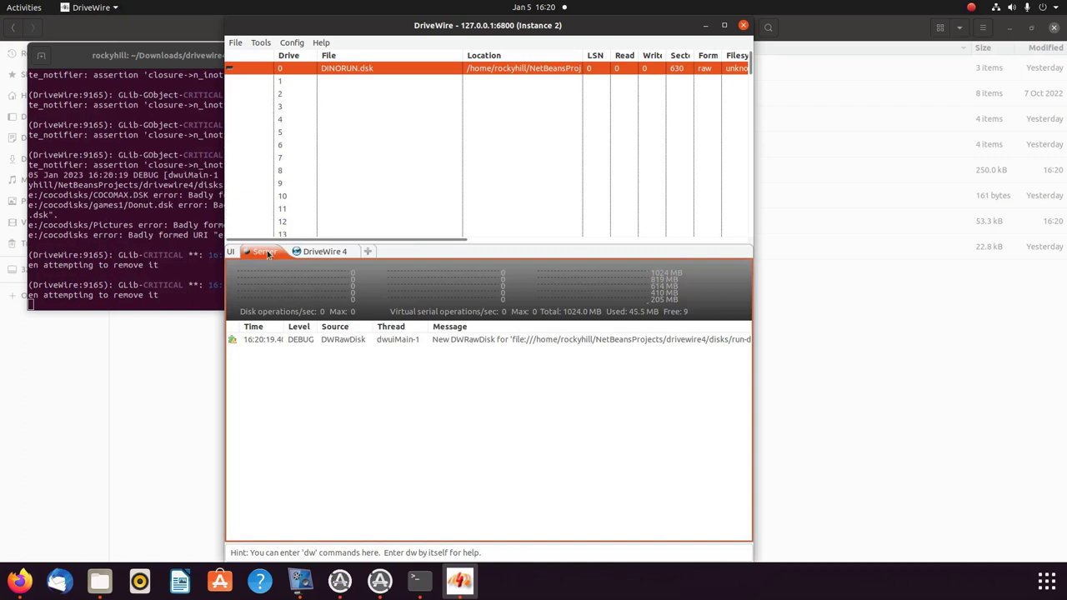